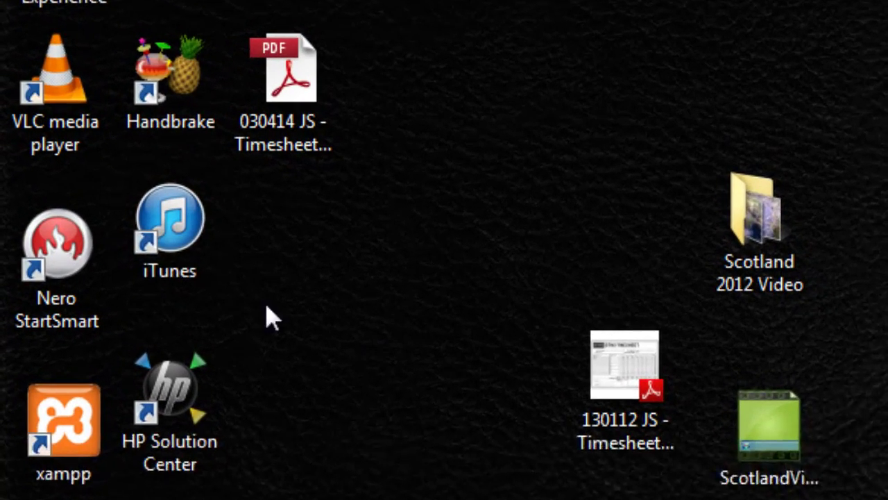
Step: Open iTunes and import The Immaculate Collection CD using the MP3 Encoder at the Higher Quality (192 kbps) setting
double_click(204, 242)
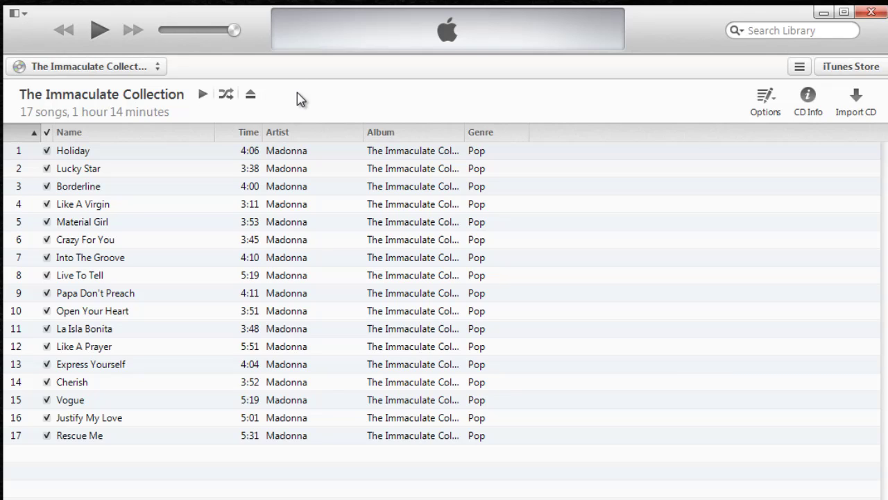
left_click(858, 100)
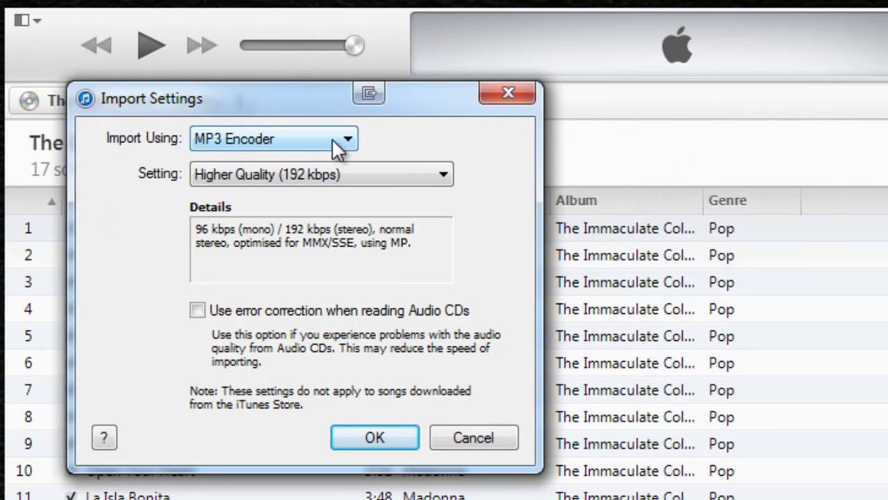
left_click(341, 142)
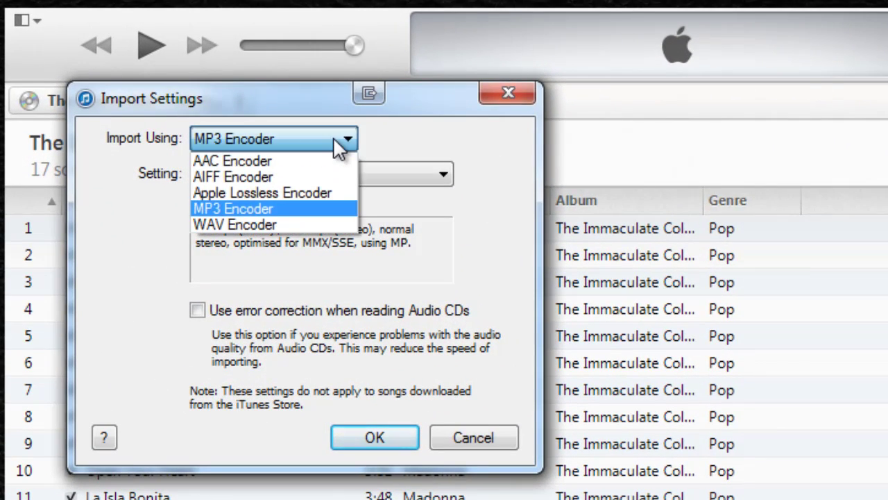
left_click(282, 209)
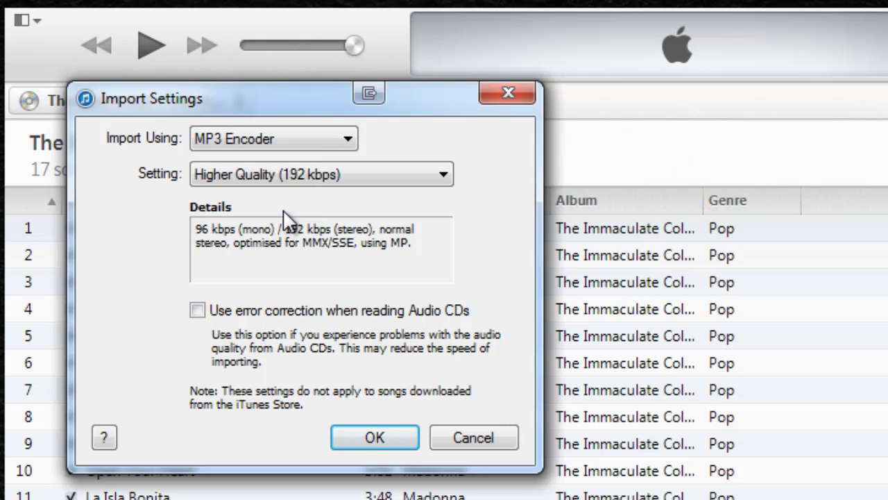
left_click(376, 438)
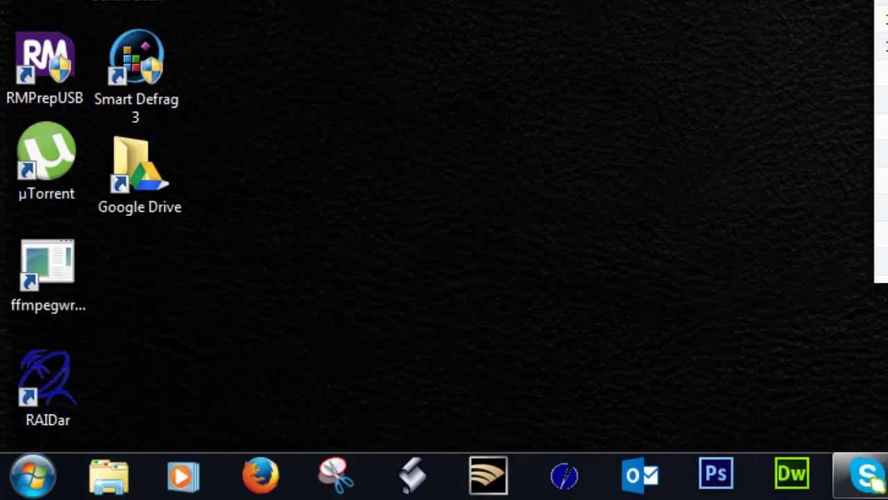
Step: Open the imported album's folder in the Windows Music library at iTunes > iTunes Media > Music > Madonna > The Immaculate Collection
left_click(33, 476)
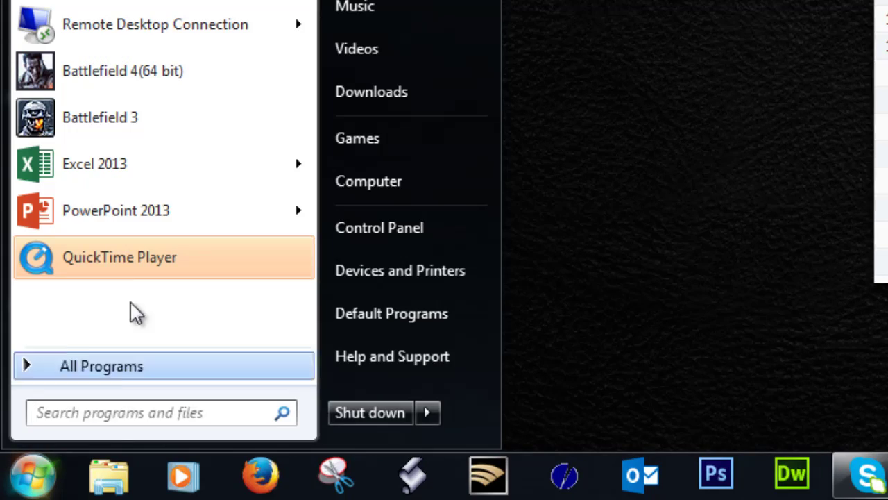
left_click(376, 10)
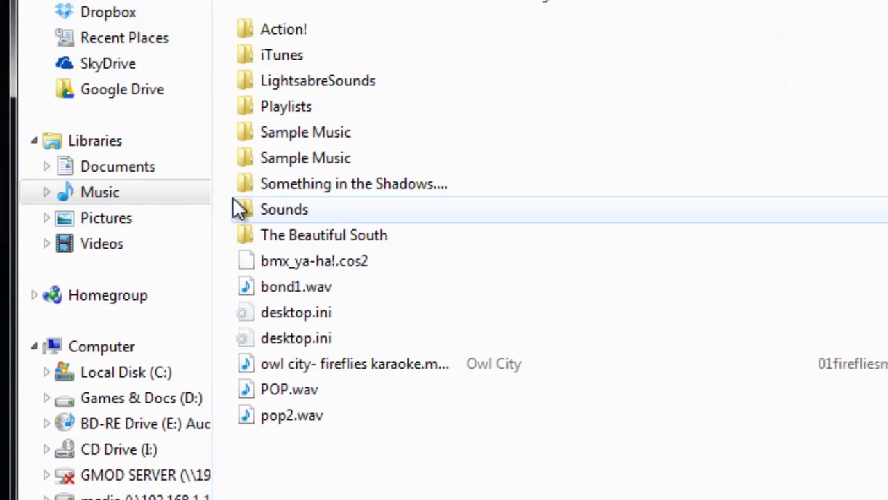
double_click(253, 125)
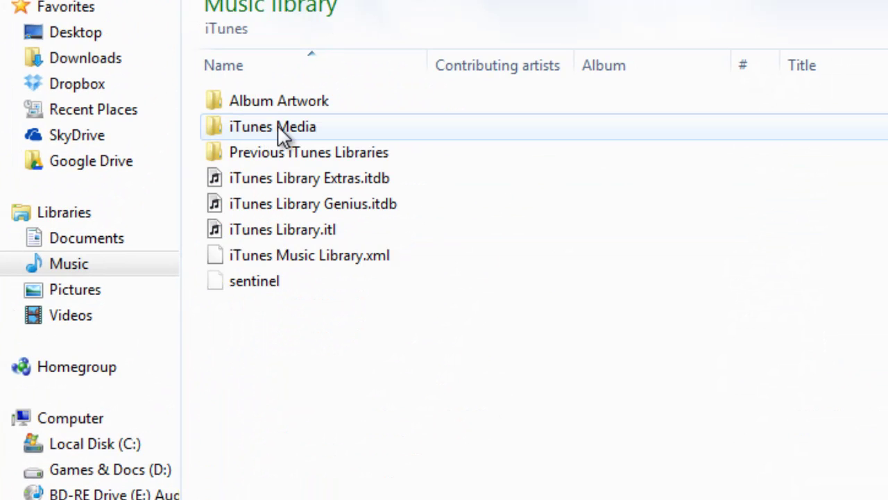
double_click(282, 134)
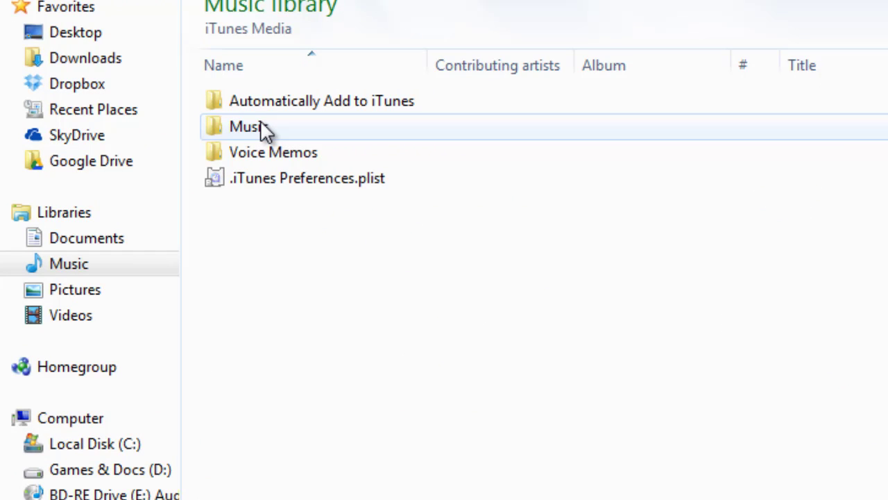
double_click(274, 132)
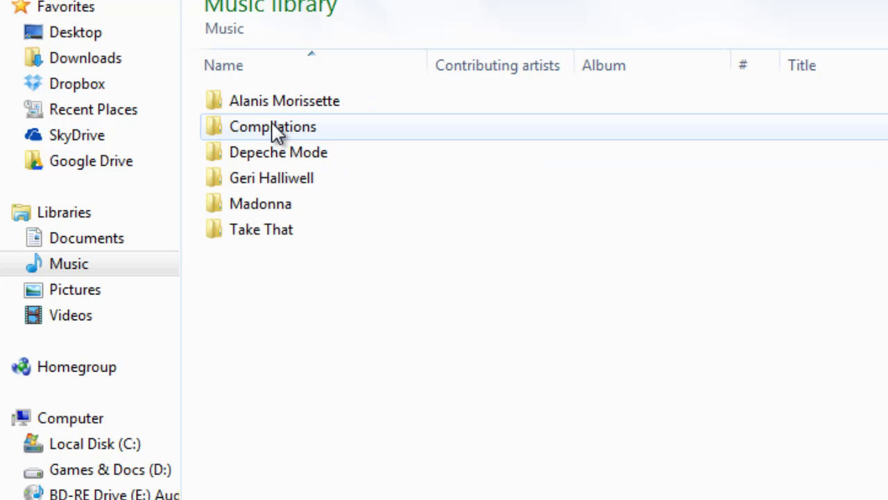
double_click(267, 204)
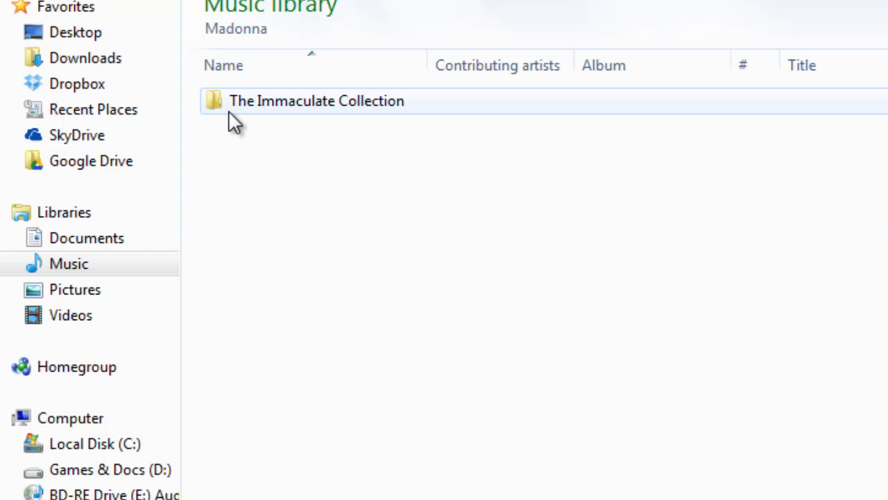
mouse_move(235, 122)
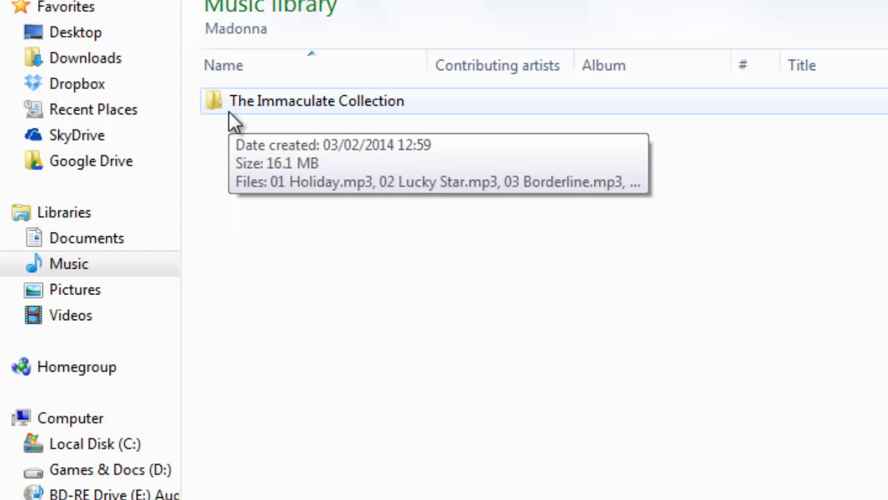
double_click(234, 122)
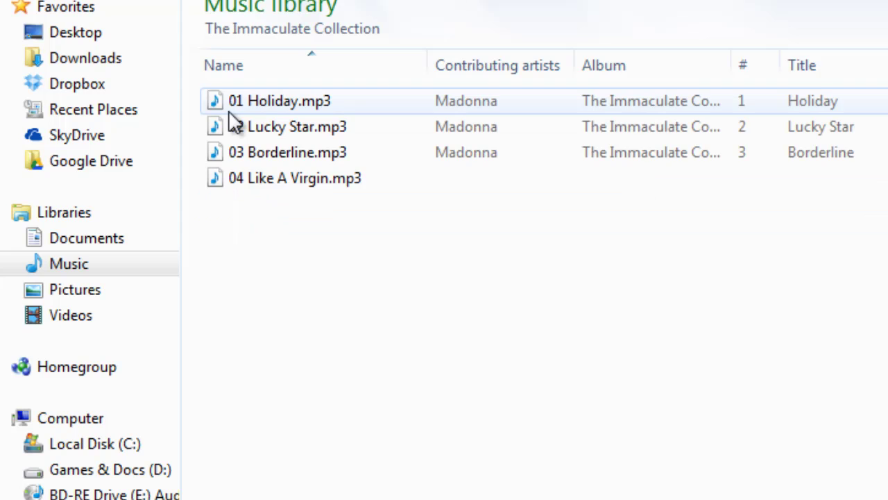
mouse_move(248, 186)
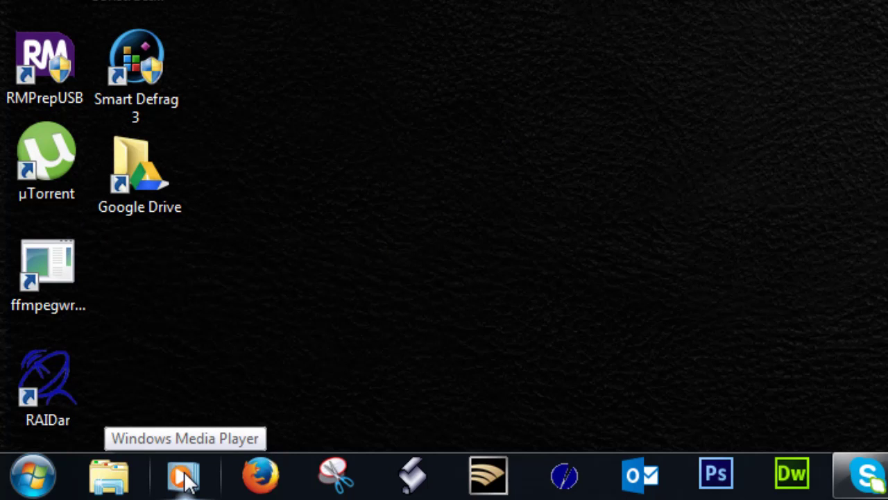
Step: Switch to Windows Media Player and check its version information
left_click(184, 477)
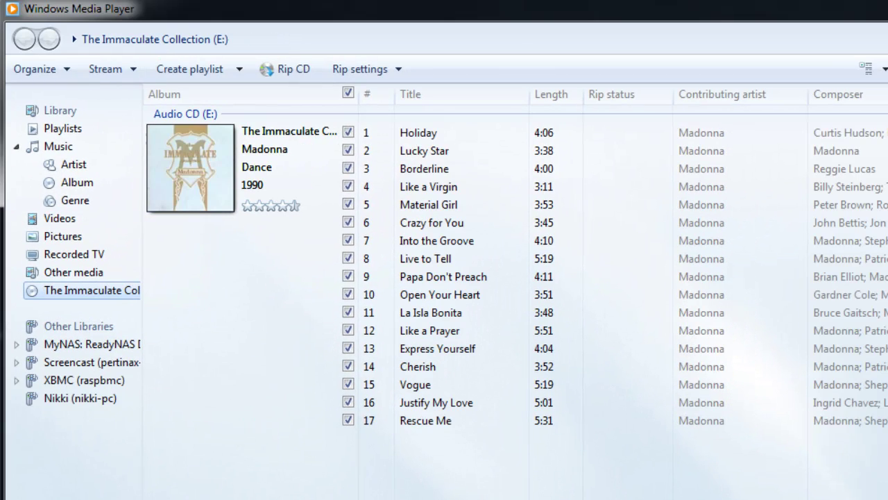
right_click(397, 36)
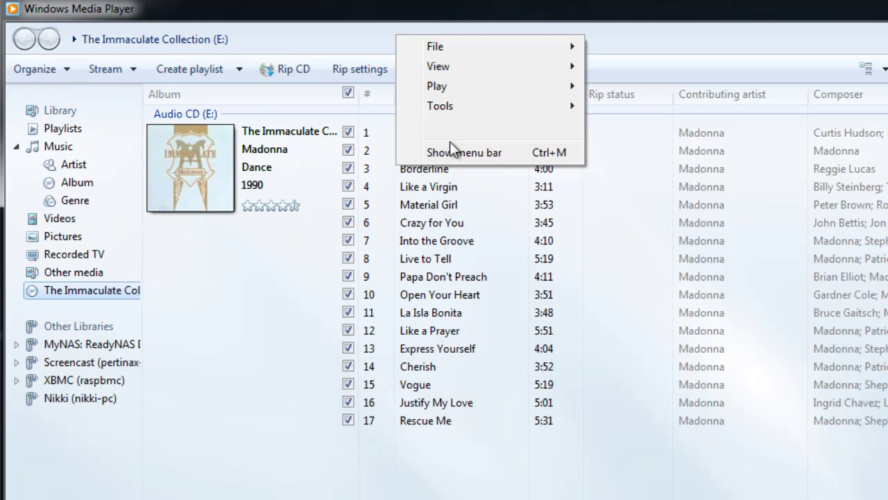
mouse_move(453, 125)
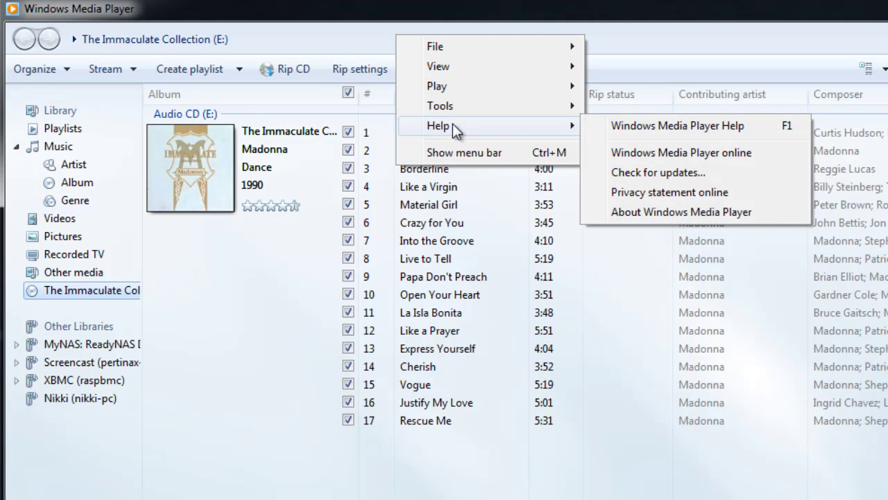
left_click(662, 213)
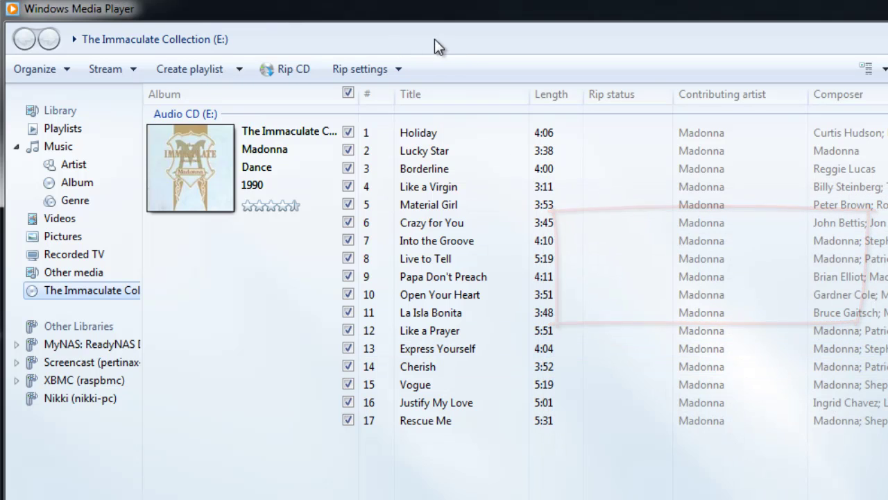
Step: Set the rip format to MP3 in the player's Rip Music options
right_click(435, 38)
mouse_move(497, 107)
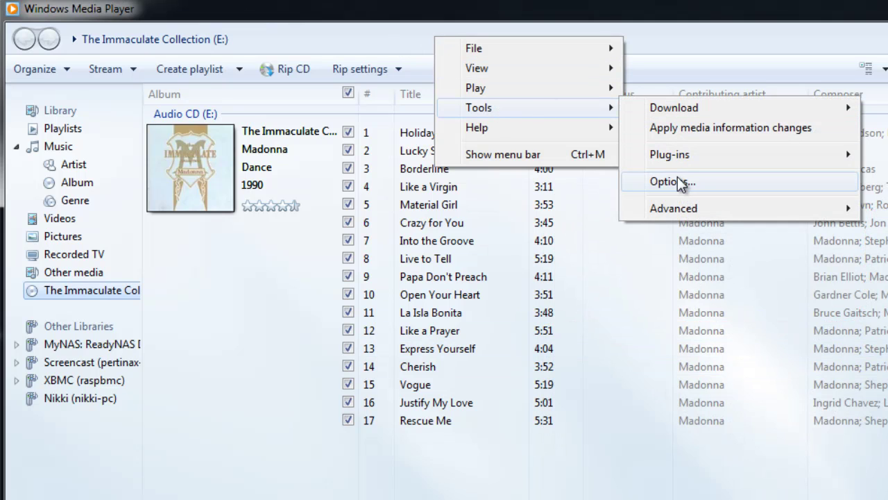
left_click(678, 182)
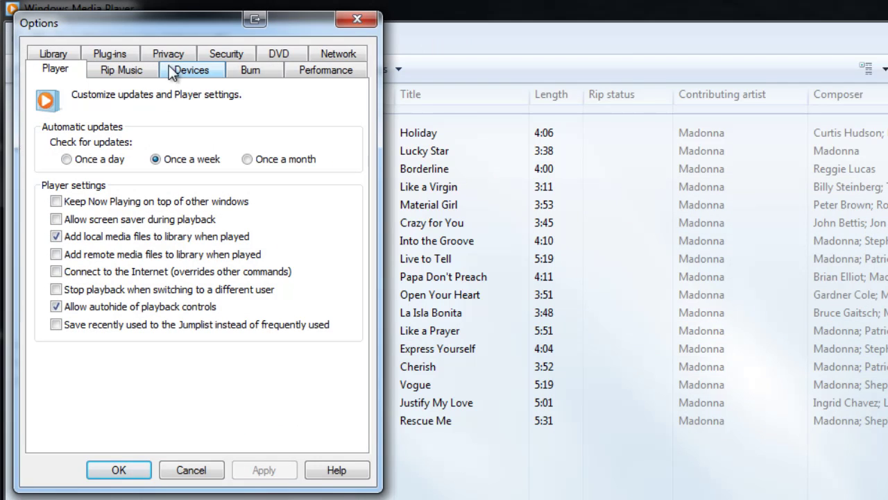
left_click(108, 68)
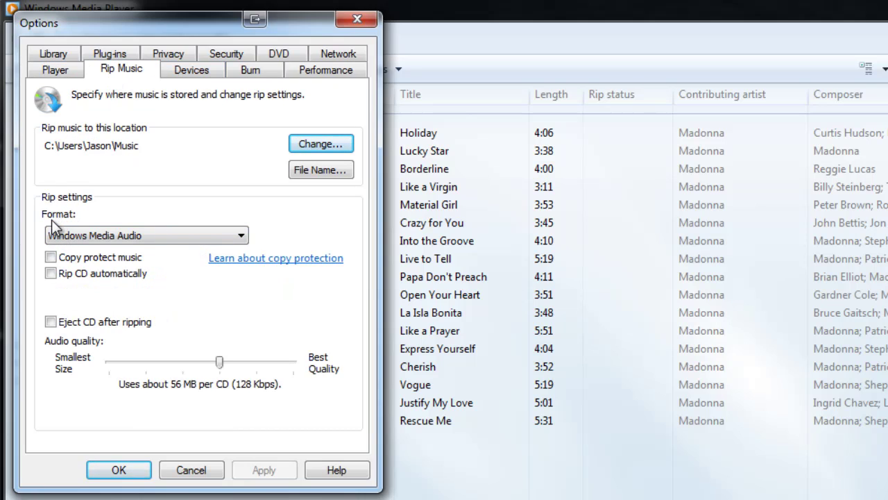
left_click(167, 237)
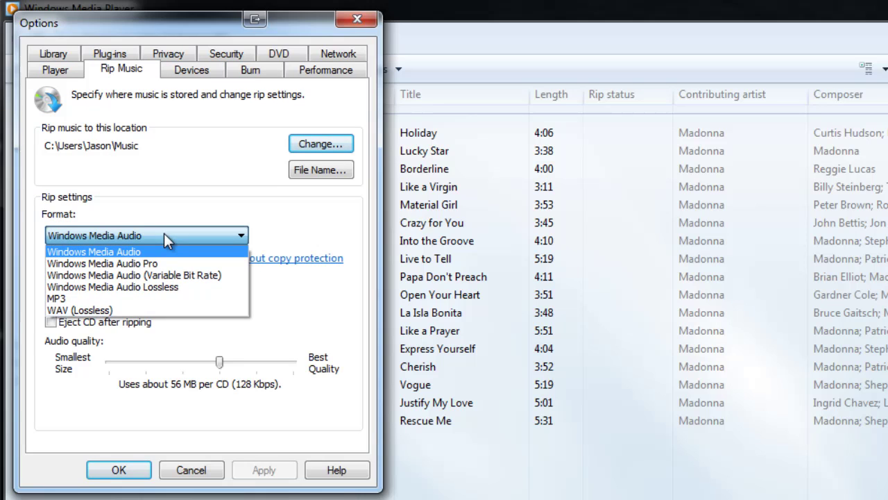
left_click(88, 299)
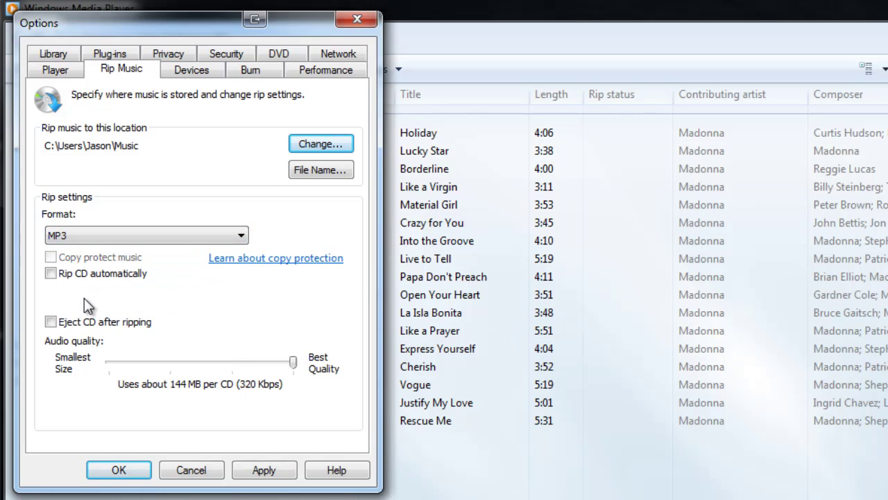
Step: Enable automatic CD ripping and ejecting the CD after ripping, and apply the options
left_click(51, 274)
left_click(50, 322)
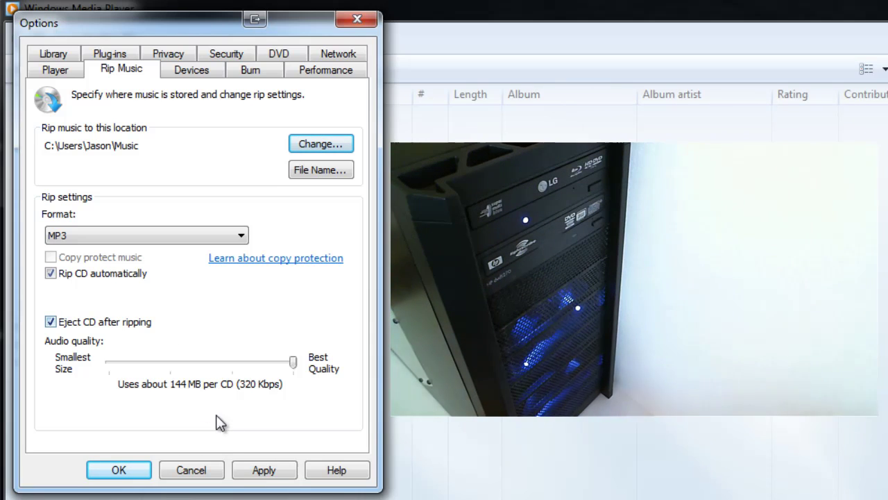
left_click(264, 470)
left_click(119, 470)
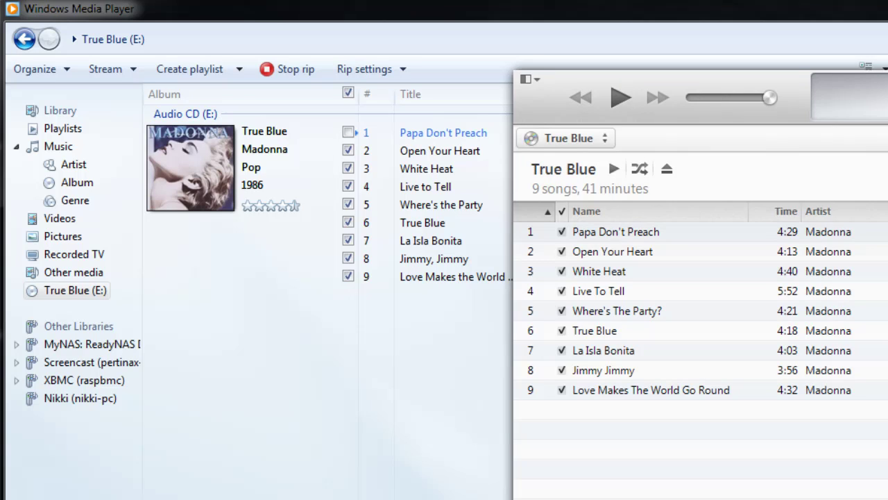
Step: Open the ripped True Blue album folder under Madonna in the Windows Music library
key("alt+Tab")
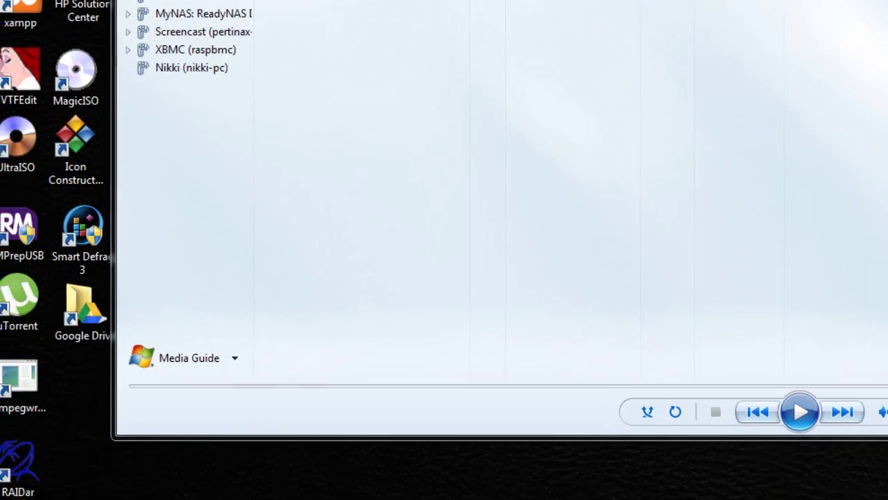
left_click(23, 484)
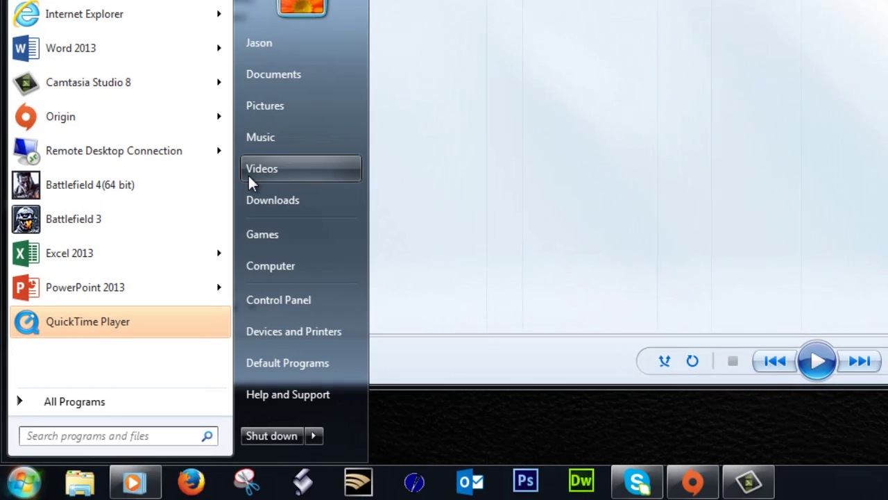
left_click(285, 135)
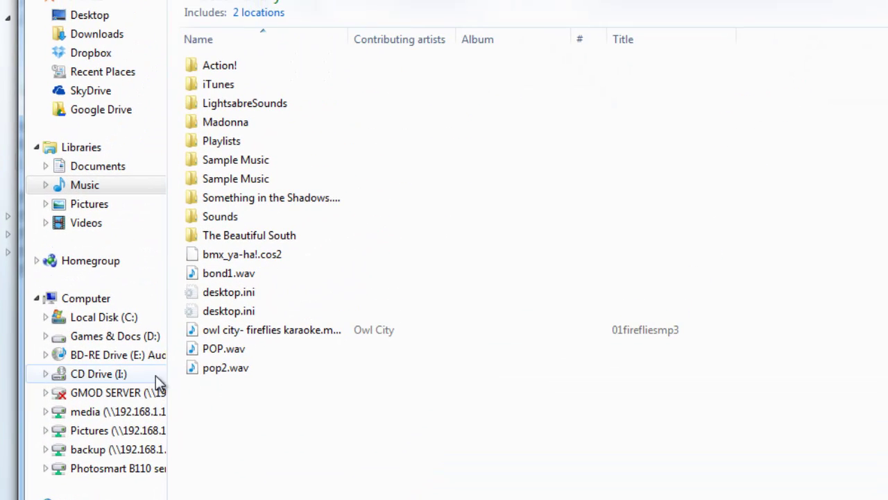
double_click(252, 122)
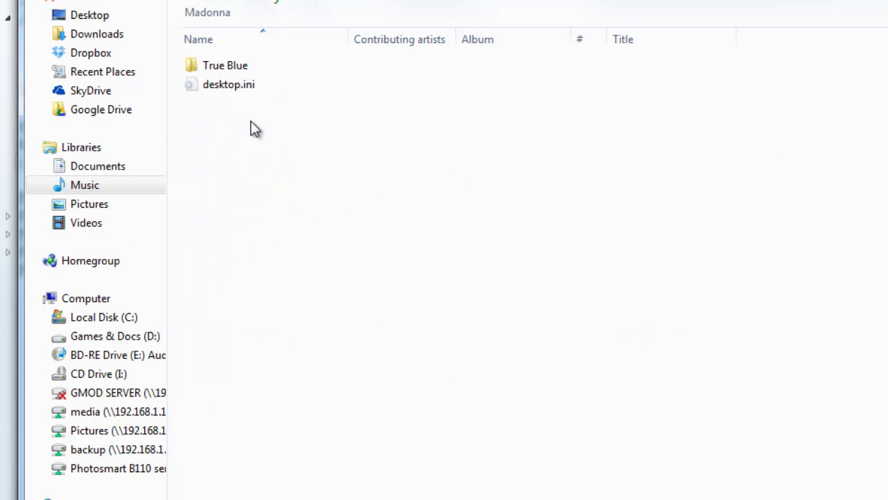
double_click(226, 72)
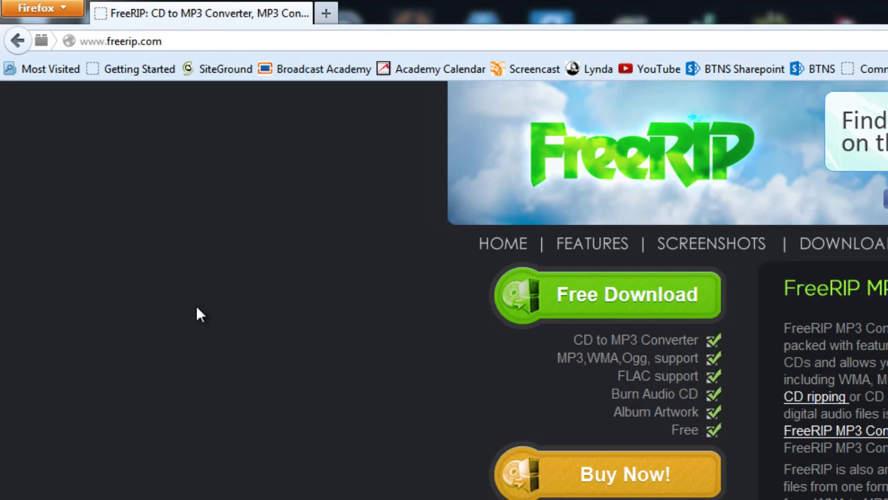
Step: Download and launch the free FreeRIP installer freeripmp3-setup.exe from freerip.com in Firefox, closing the browser window
left_click(623, 300)
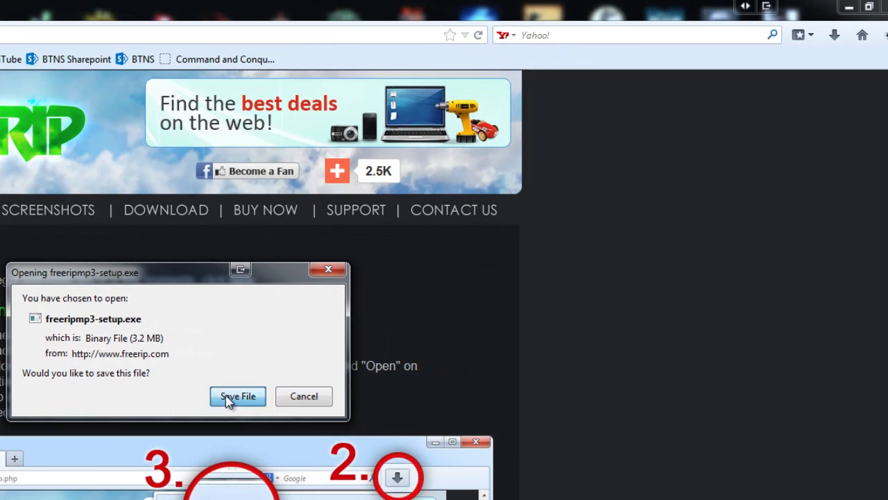
left_click(226, 400)
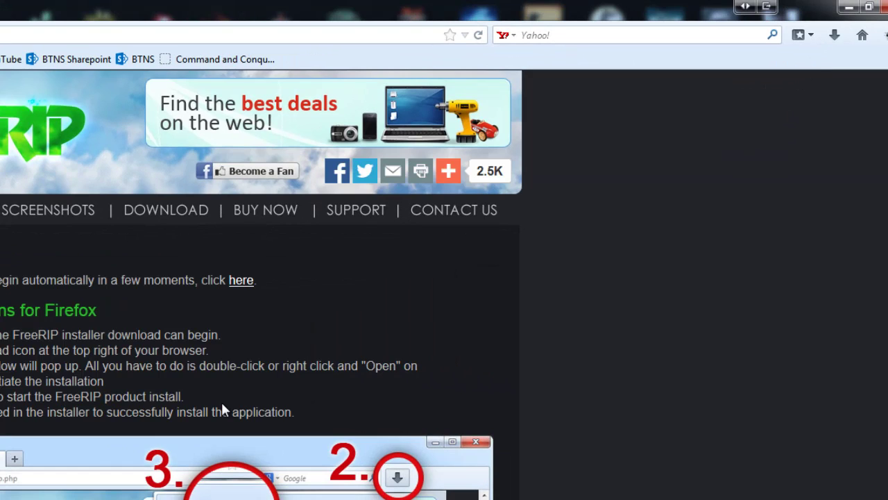
left_click(835, 37)
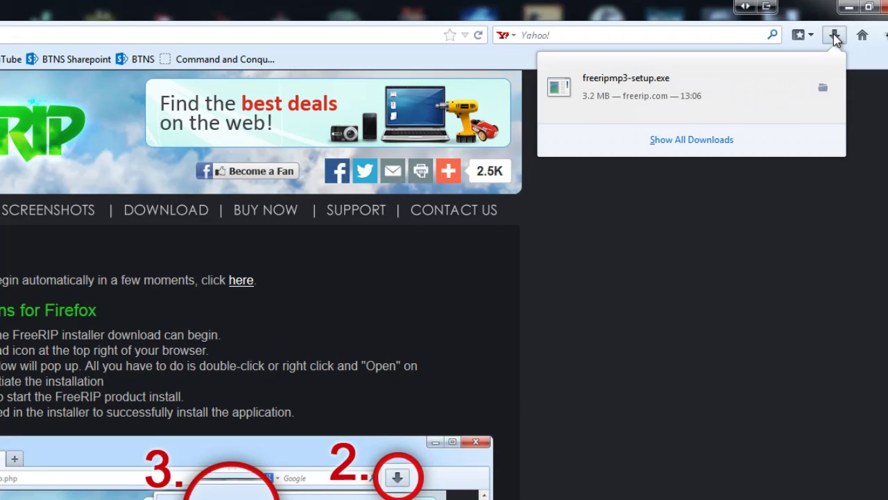
double_click(626, 81)
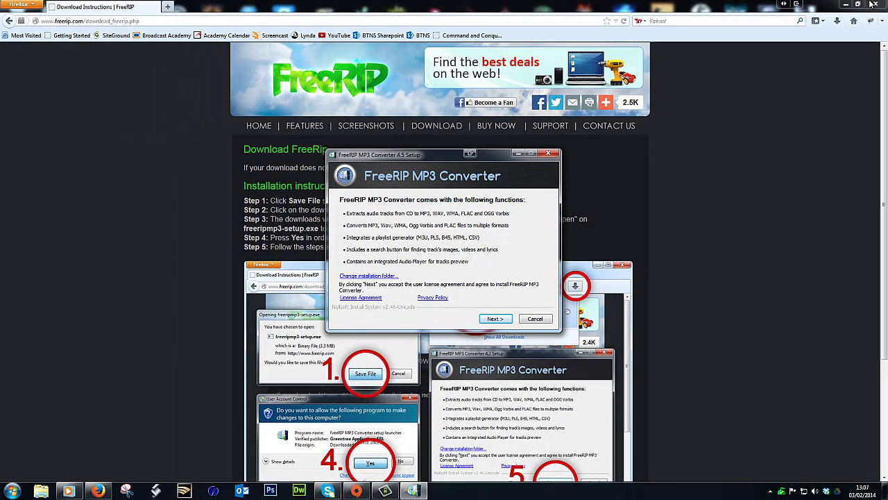
left_click(875, 5)
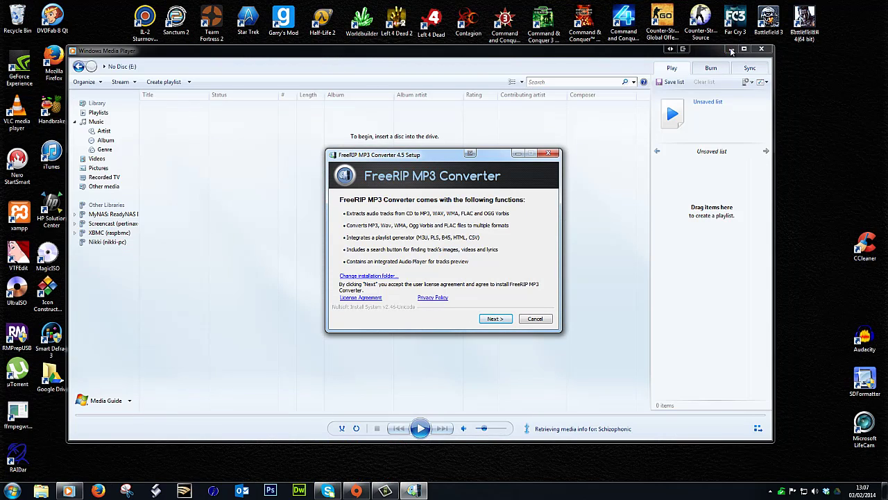
Step: Close Windows Media Player, then install FreeRIP MP3 Converter 4.5 and let it start, closing the thank-you web page
left_click(761, 49)
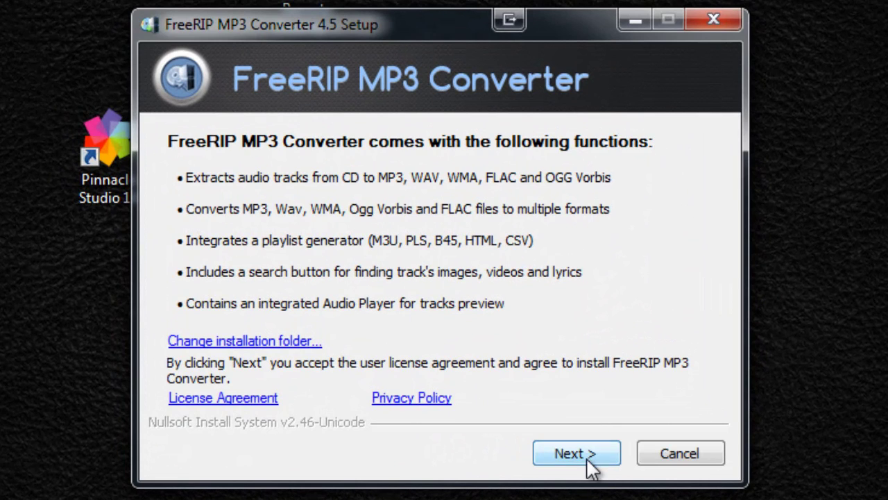
left_click(585, 457)
left_click(574, 453)
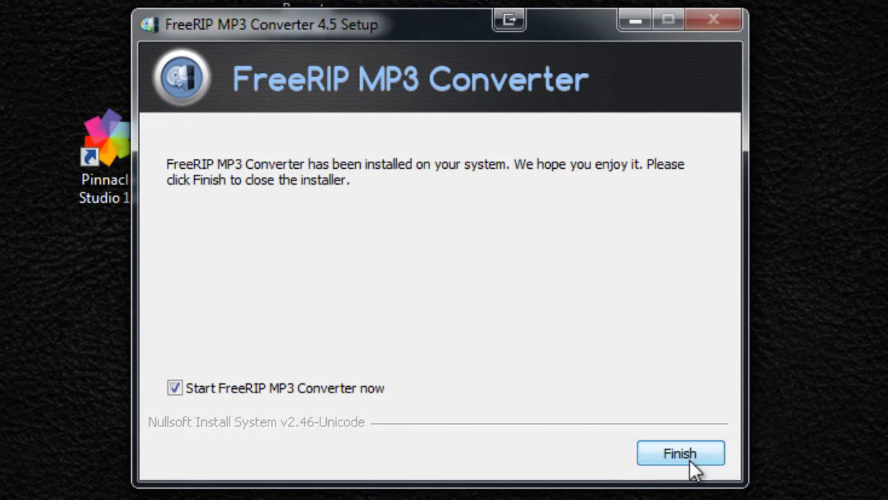
left_click(676, 450)
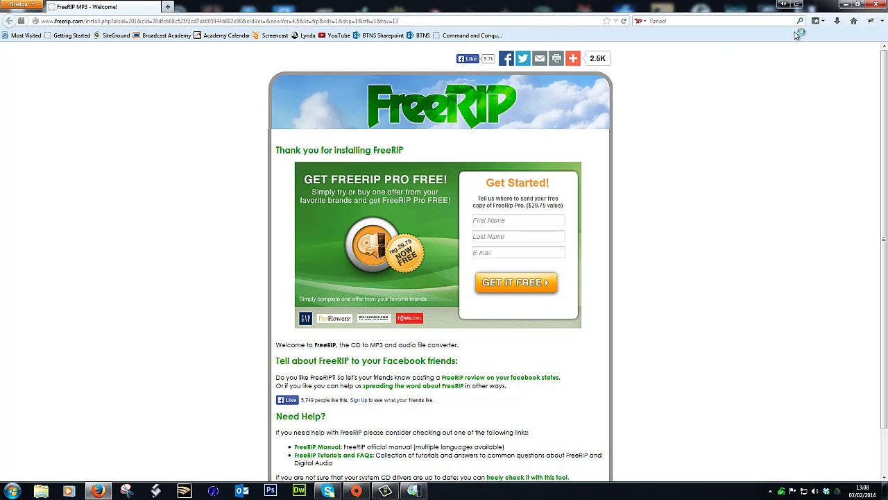
left_click(874, 5)
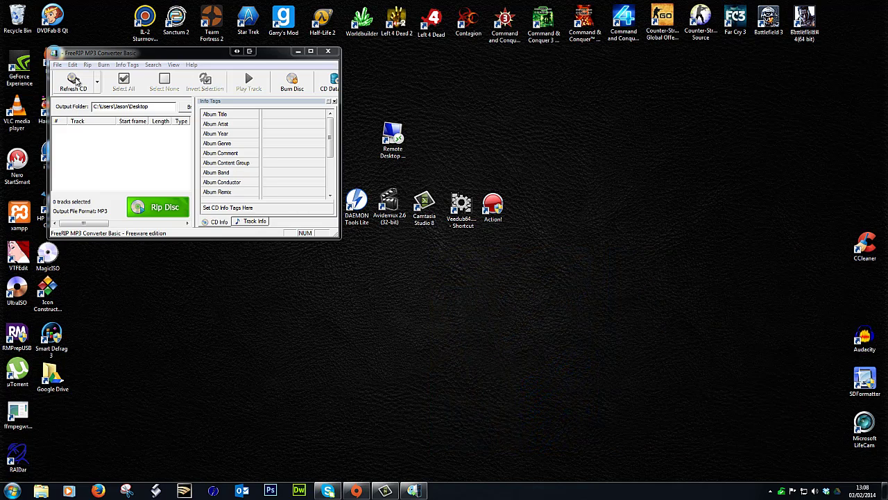
Step: Load the inserted Nat King Cole CD's track list into FreeRIP and close the iTunes window
left_click(75, 81)
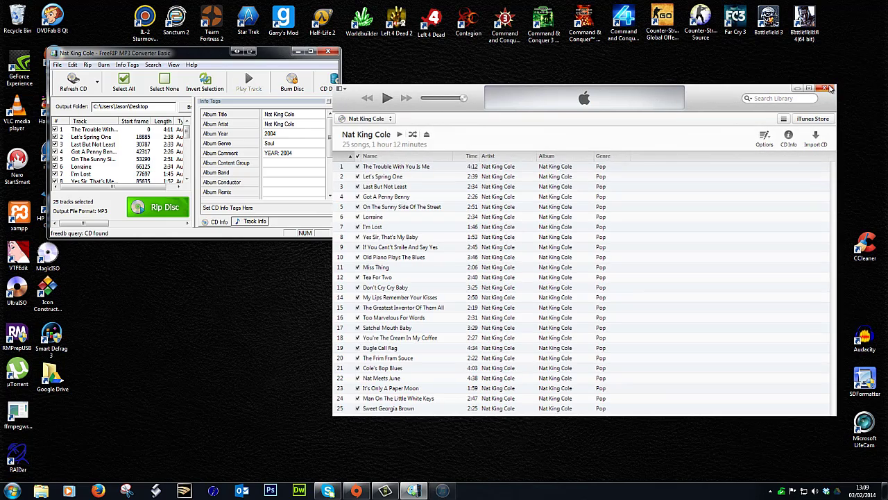
left_click(829, 86)
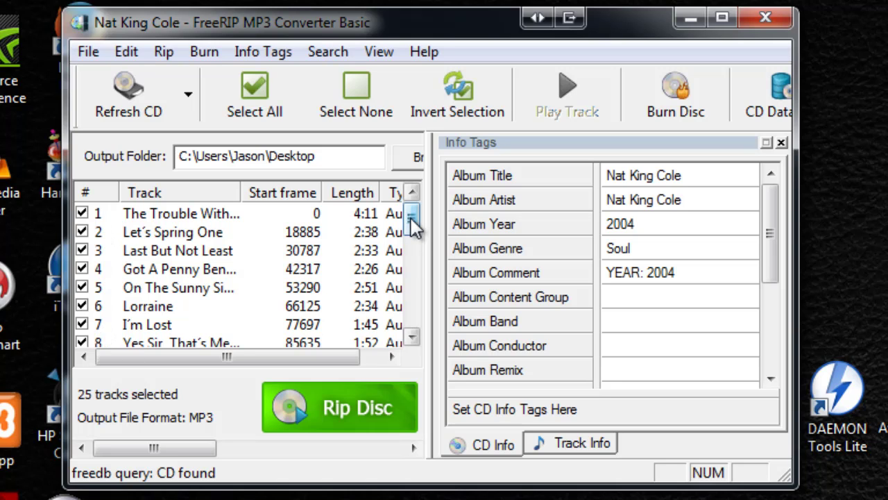
mouse_move(411, 219)
left_mouse_down()
mouse_move(413, 331)
mouse_move(414, 215)
left_mouse_up()
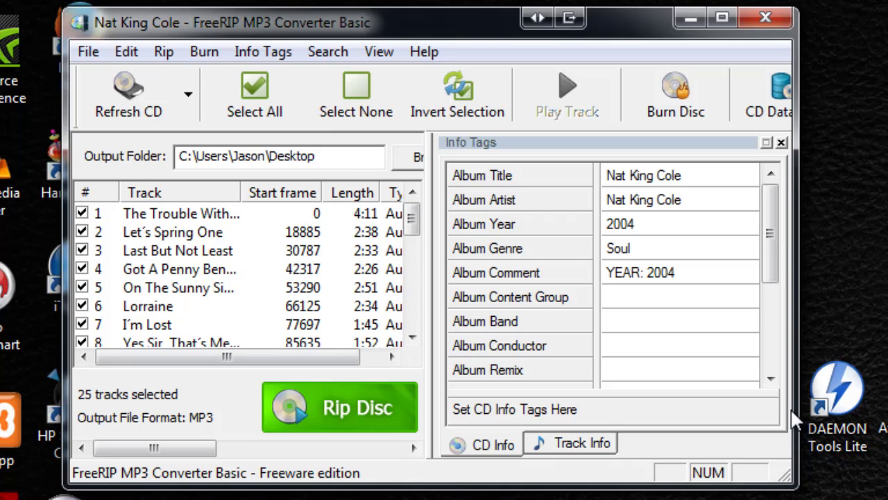
Step: Widen the FreeRIP window until the ripping options and the complete toolbar fit
left_click_drag(796, 402, 887, 400)
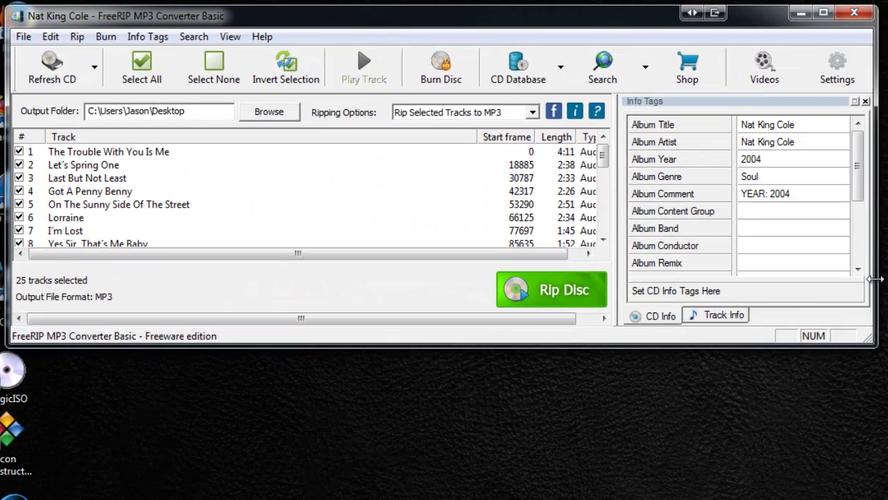
mouse_move(875, 279)
left_mouse_down()
mouse_move(594, 279)
mouse_move(887, 279)
mouse_move(877, 282)
left_mouse_up()
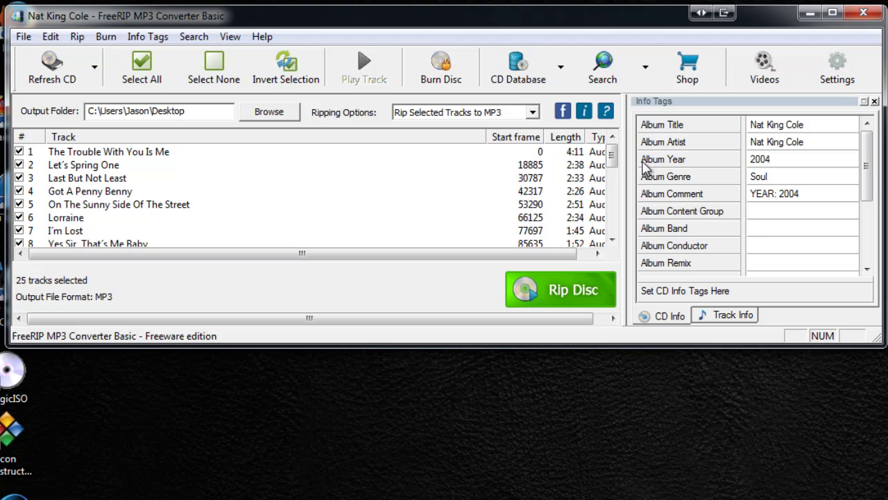
mouse_move(613, 156)
left_mouse_down()
mouse_move(619, 236)
mouse_move(614, 143)
left_mouse_up()
Step: Create a new desktop folder named NatKingCole
right_click(376, 376)
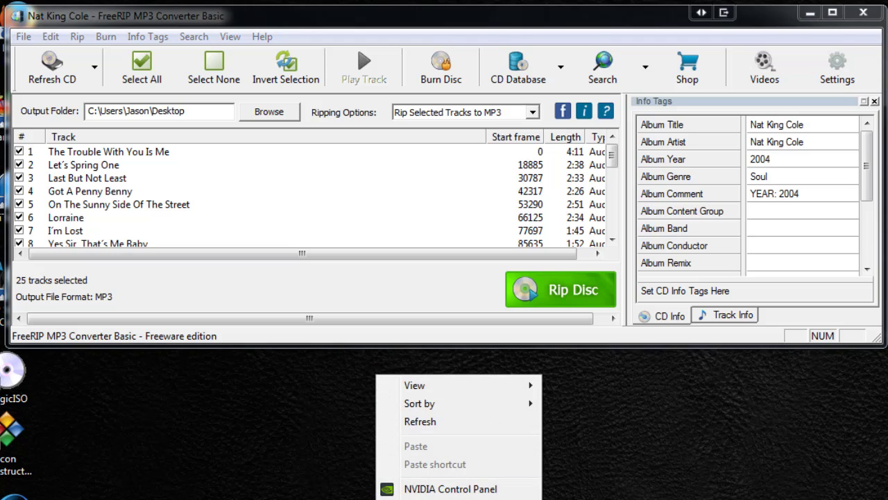
type("wfN")
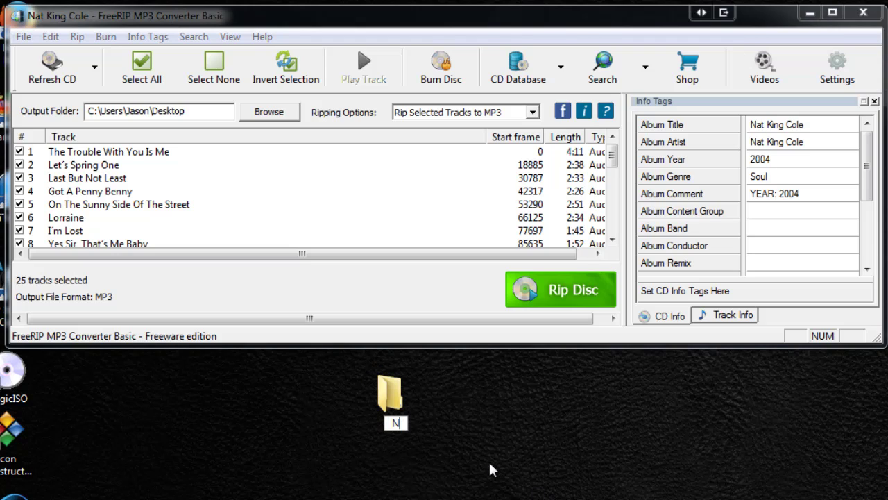
type("atKingCole")
key("Return")
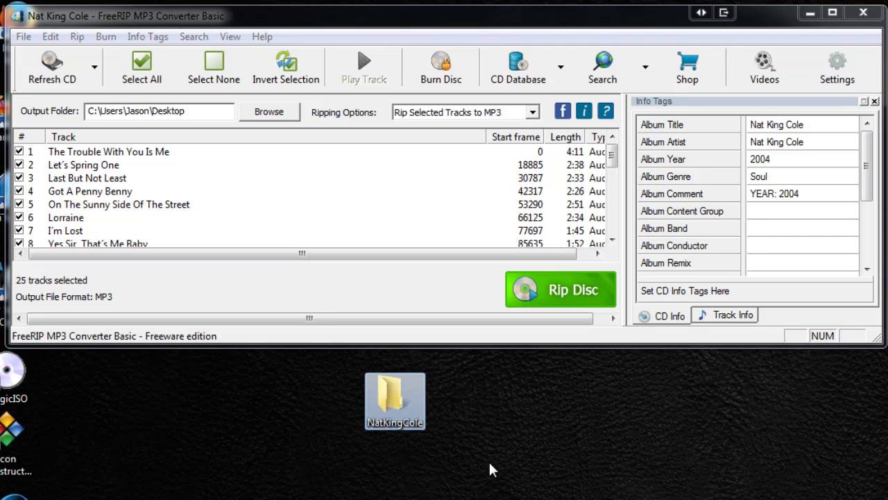
left_click(488, 469)
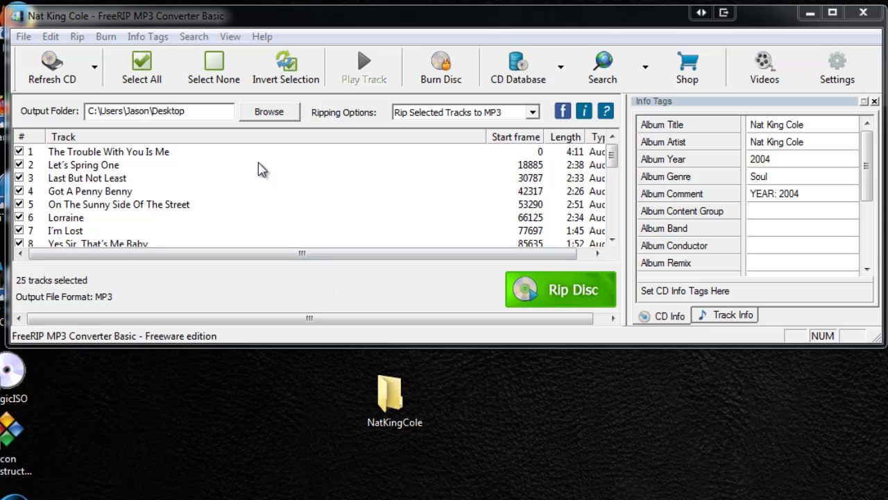
Step: Set FreeRIP's output folder to the NatKingCole folder on the desktop
left_click(258, 112)
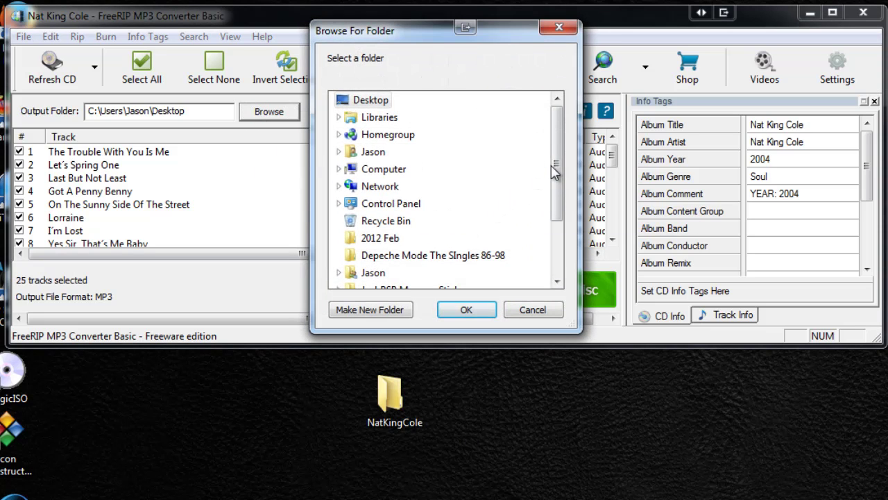
left_click_drag(559, 172, 558, 218)
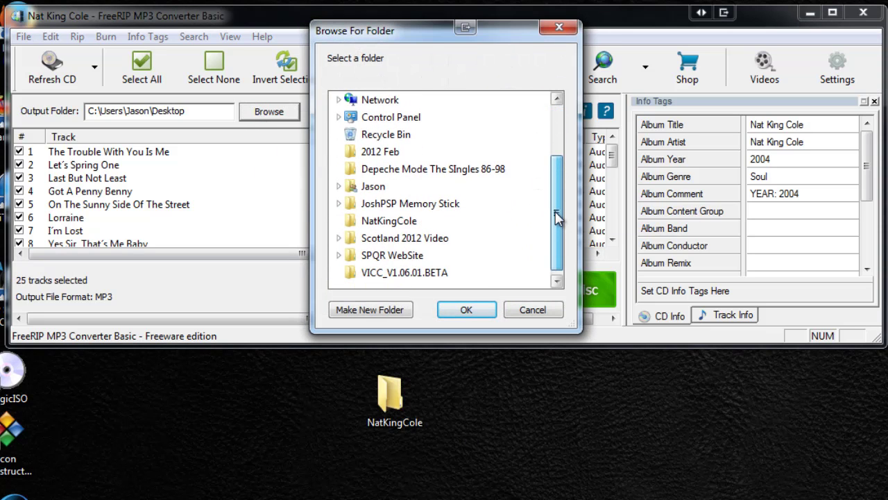
left_click(390, 220)
left_click(466, 311)
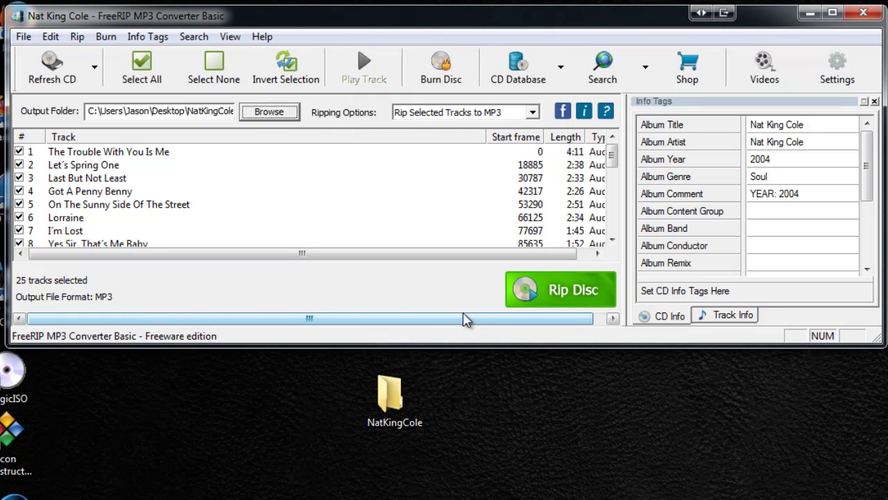
Step: Rip the selected CD tracks to MP3 and open the Nat King Cole album folder inside the desktop NatKingCole folder
left_click(560, 288)
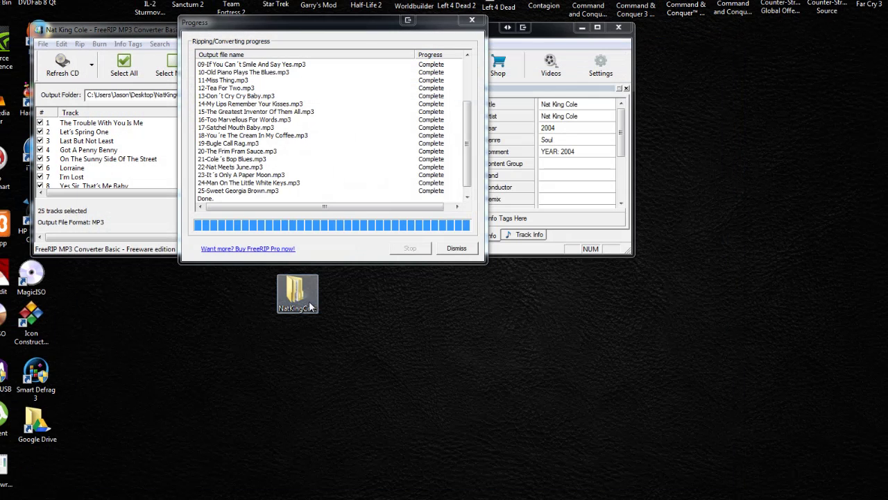
left_click(460, 248)
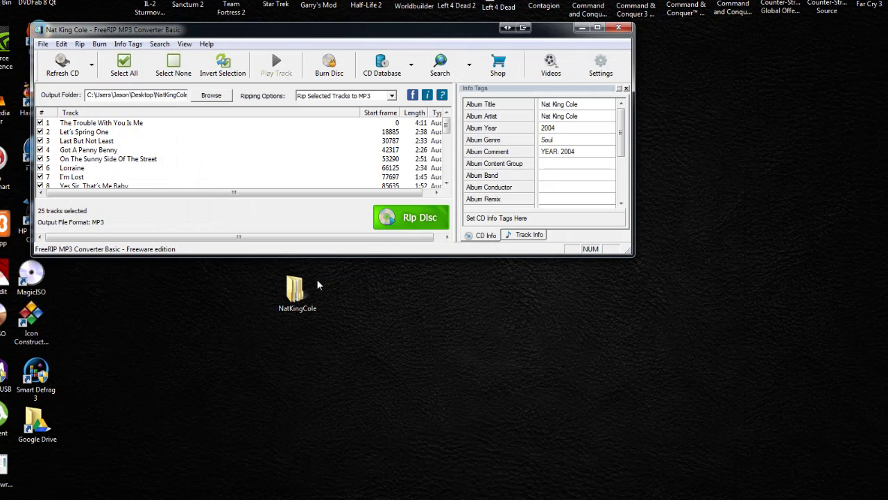
double_click(297, 296)
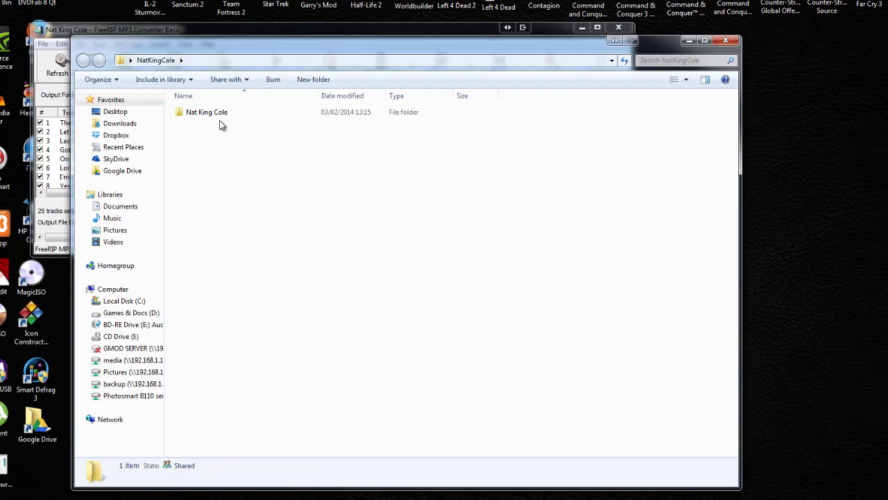
double_click(217, 115)
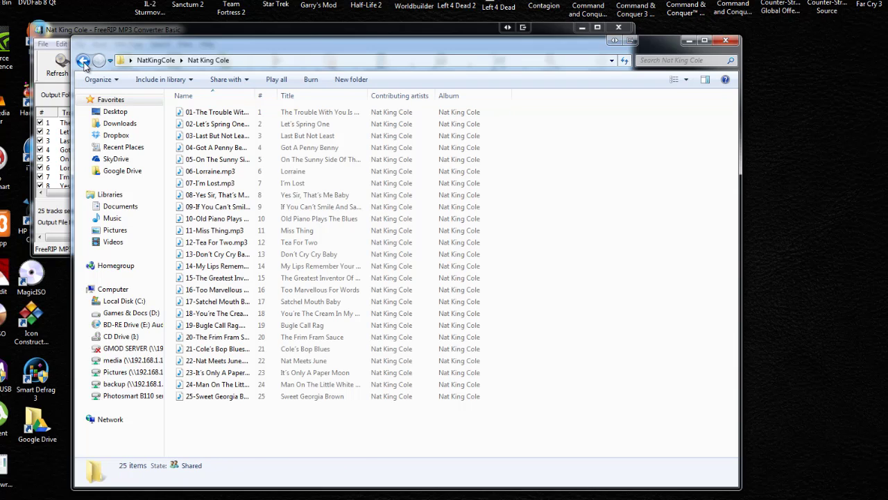
Step: Move the ripped Nat King Cole album folder from NatKingCole into the Windows Music library
left_click(83, 62)
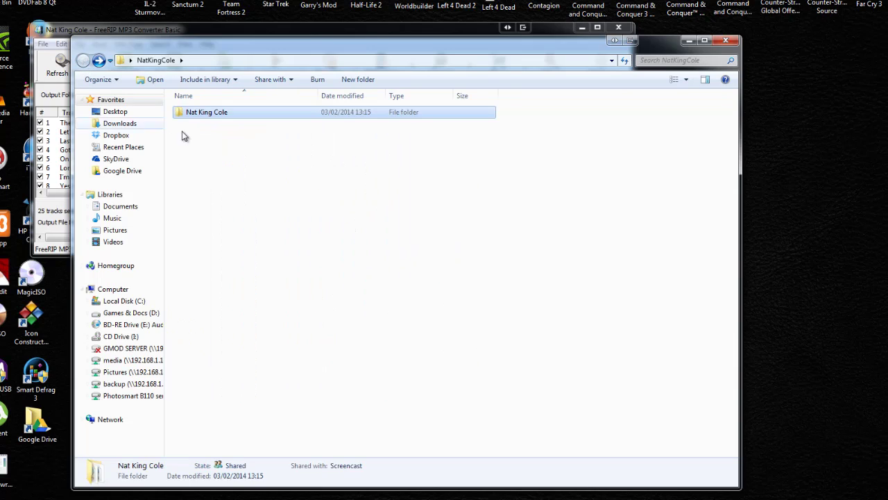
right_click(205, 119)
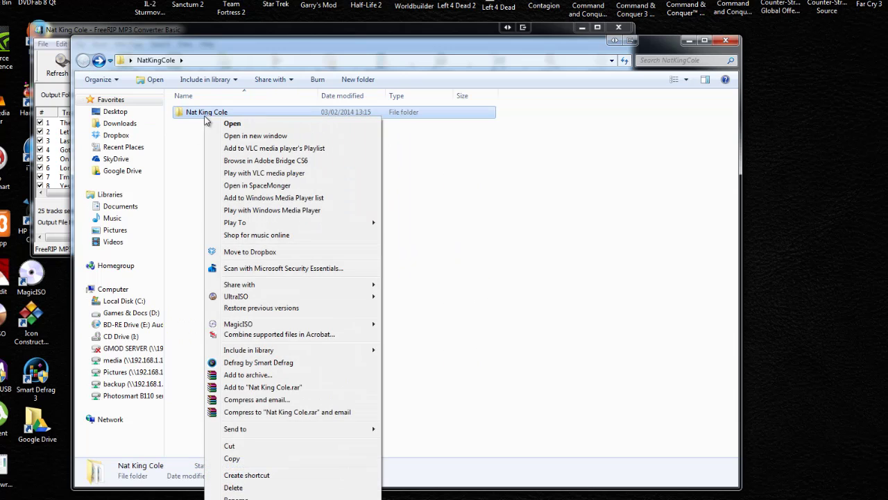
left_click(243, 445)
key("super")
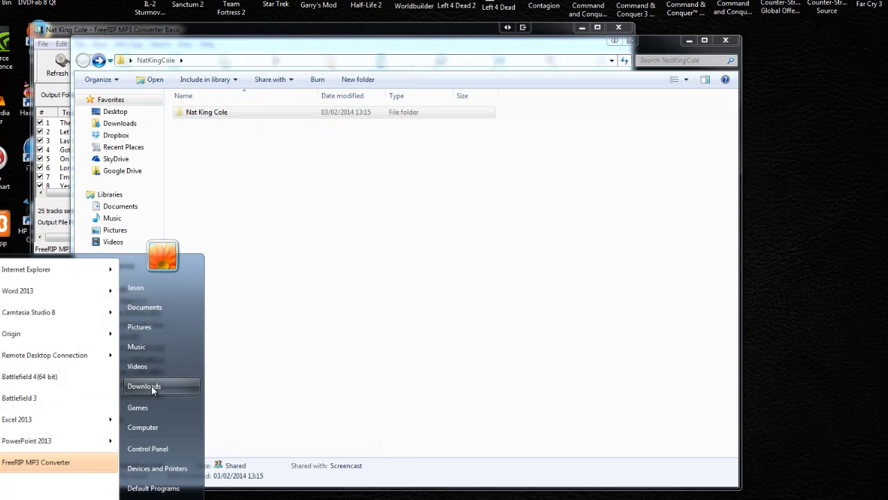
key("Escape")
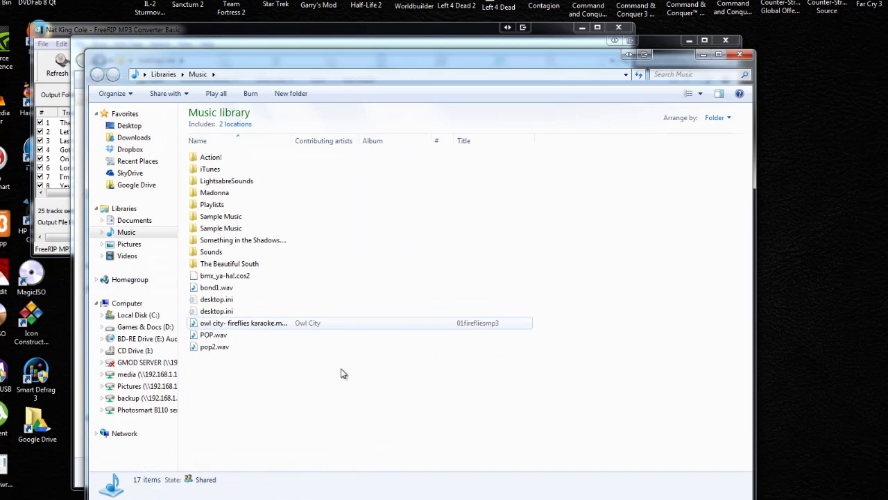
right_click(338, 379)
left_click(365, 456)
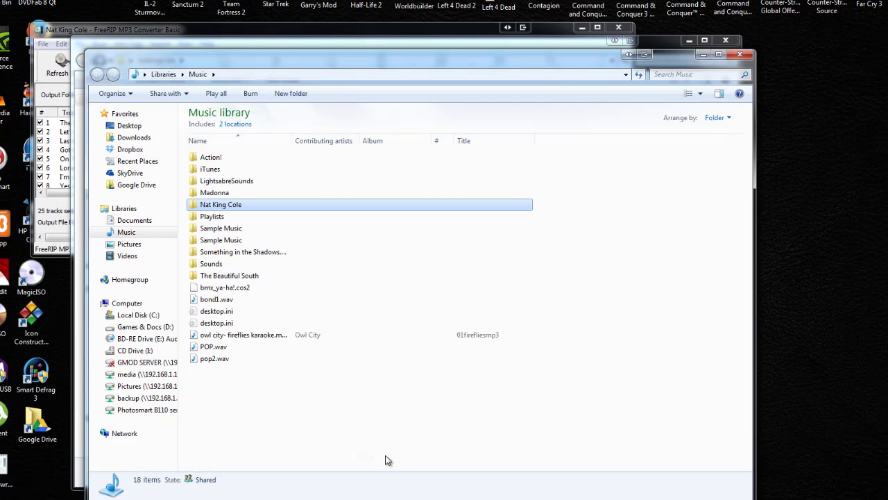
Step: Close the Music library and NatKingCole folder windows and exit FreeRIP
left_click(738, 54)
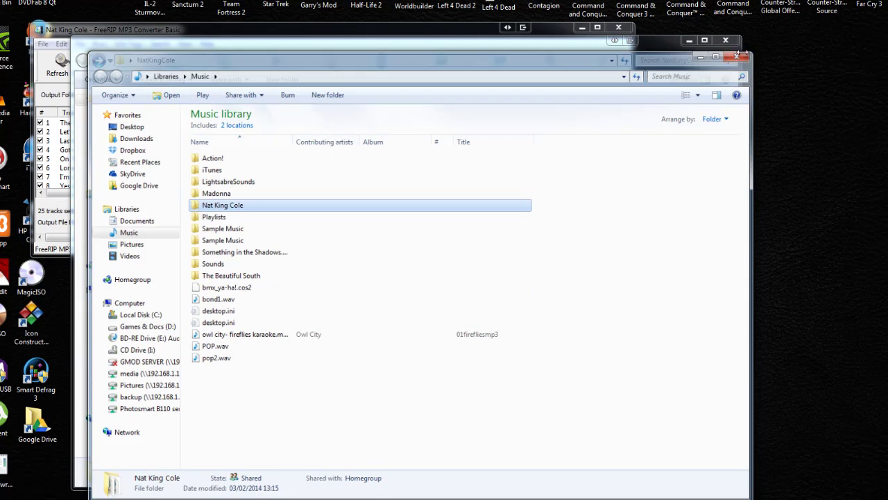
left_click(725, 41)
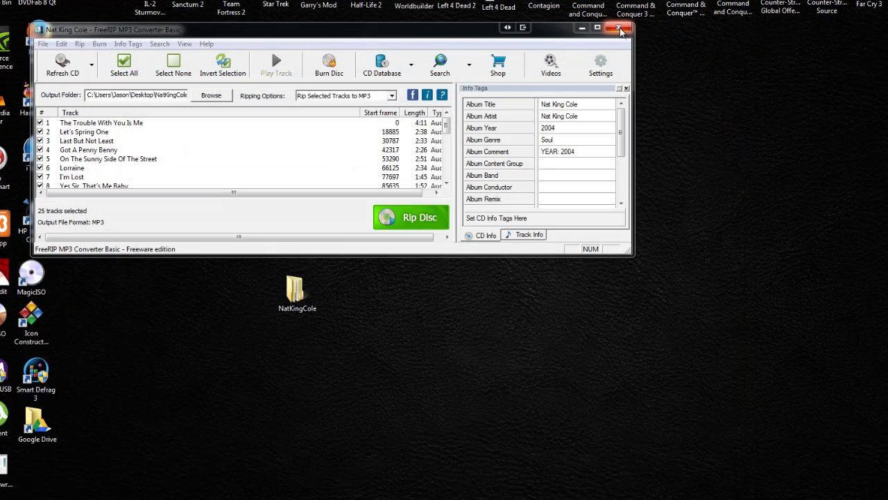
left_click(621, 29)
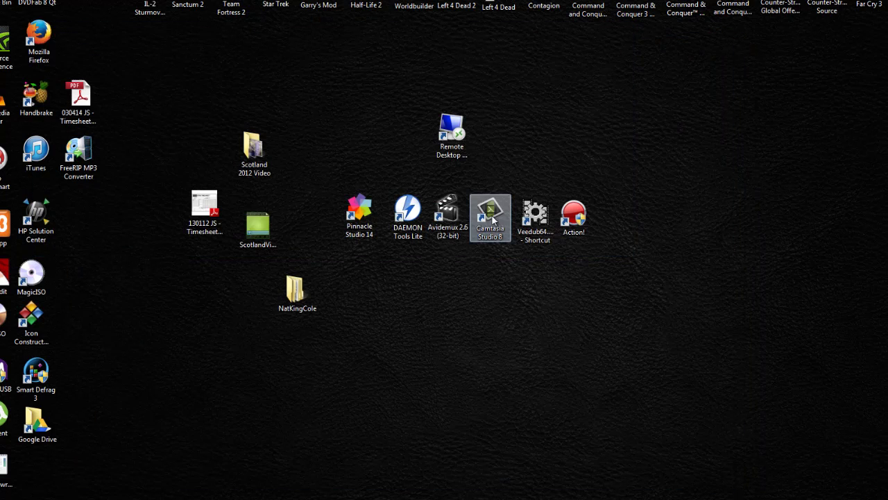